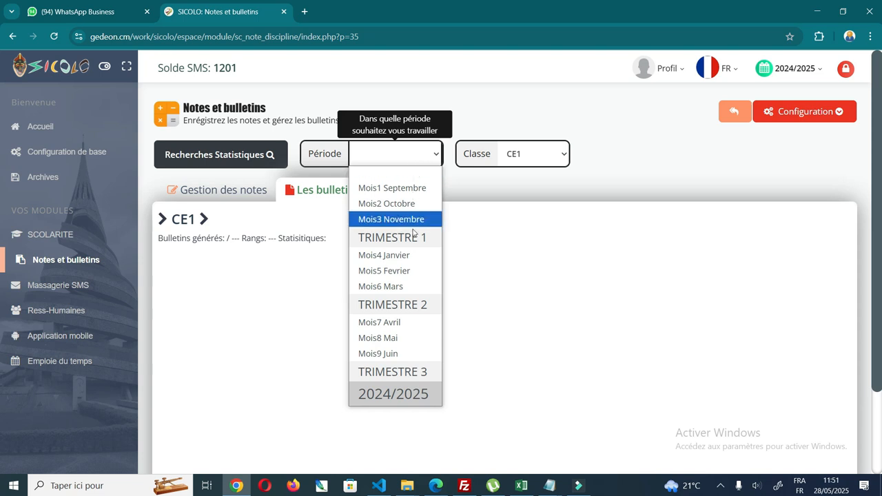
# Step: Set the working period to TRIMESTRE 3 and generate all the report cards for class CE1
pyautogui.click(388, 396)
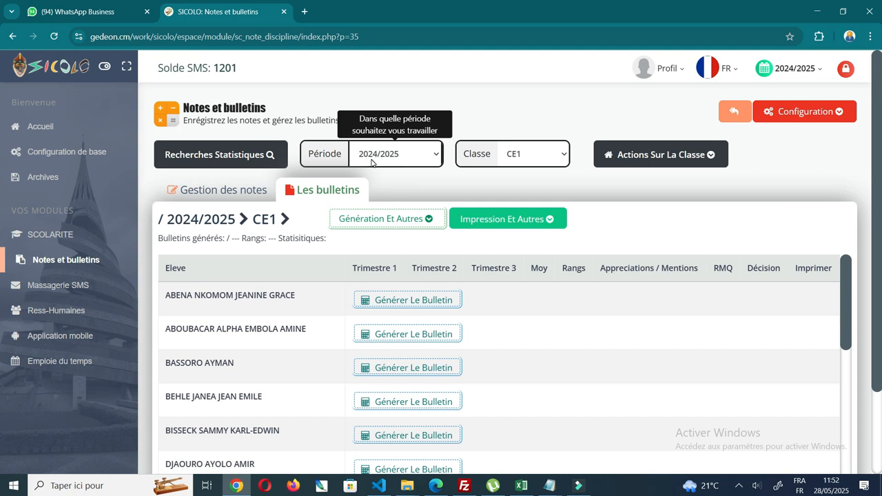
pyautogui.click(421, 155)
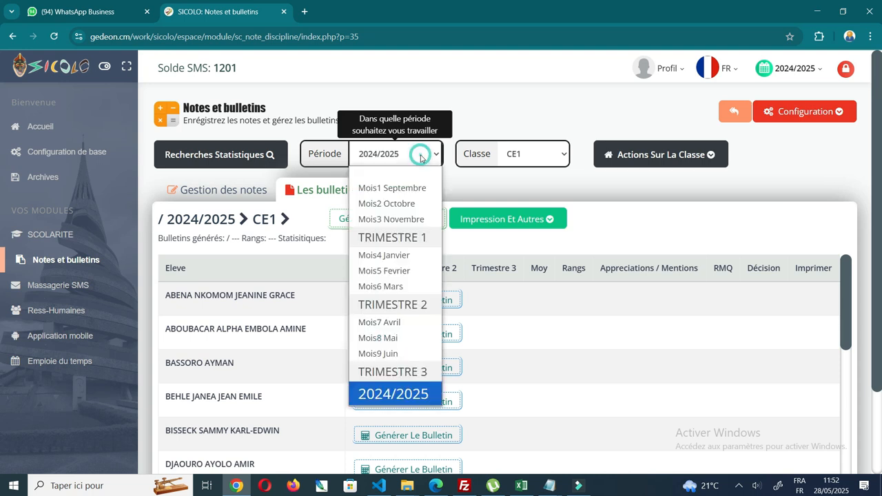
pyautogui.click(403, 373)
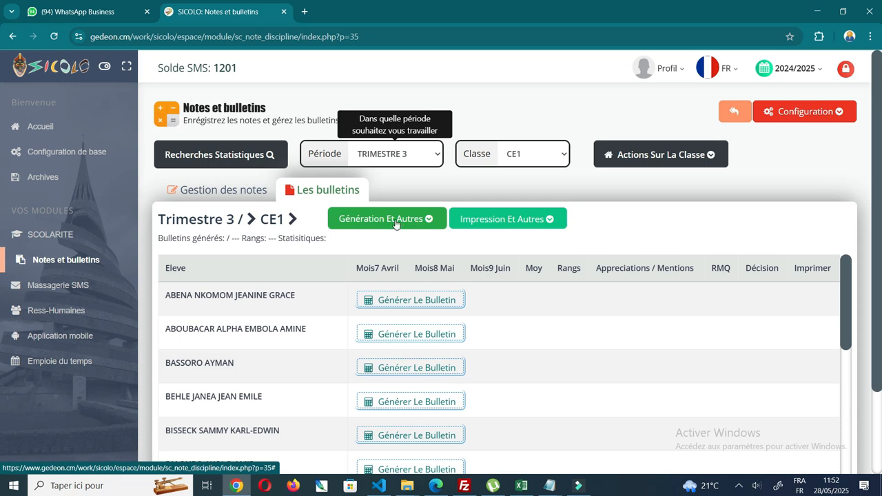
pyautogui.scroll(-10, 505, 347)
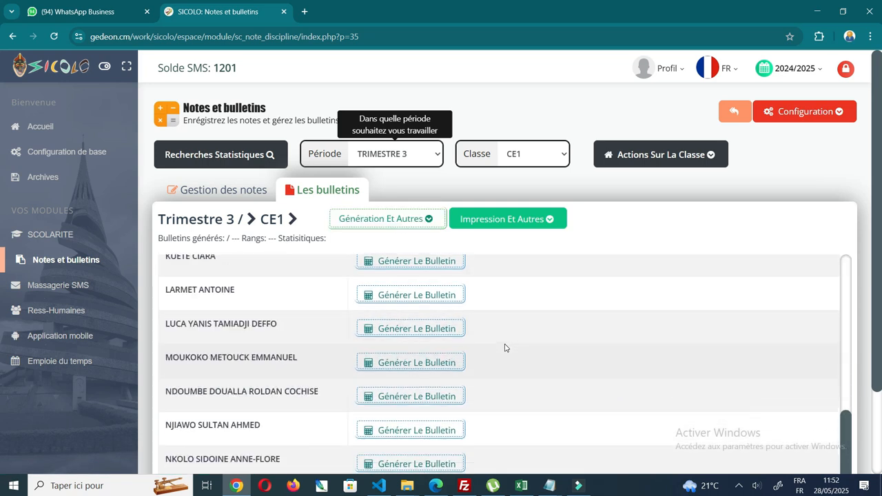
pyautogui.scroll(15, 505, 348)
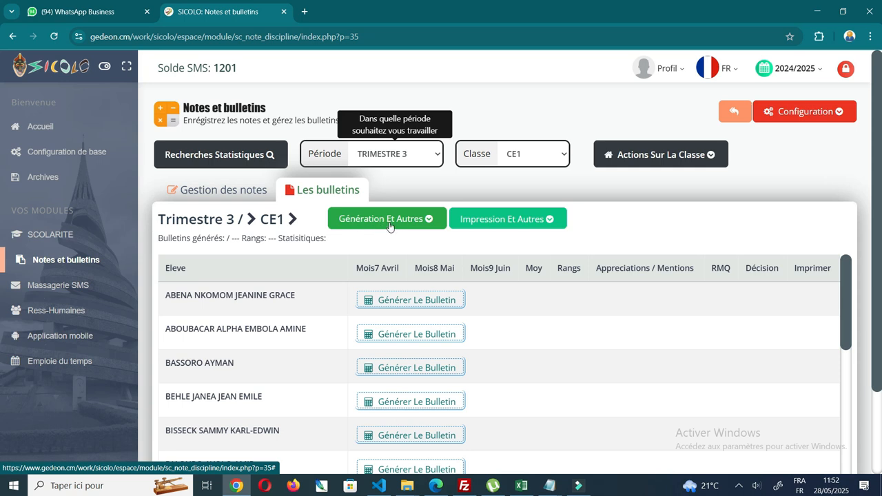
pyautogui.click(427, 221)
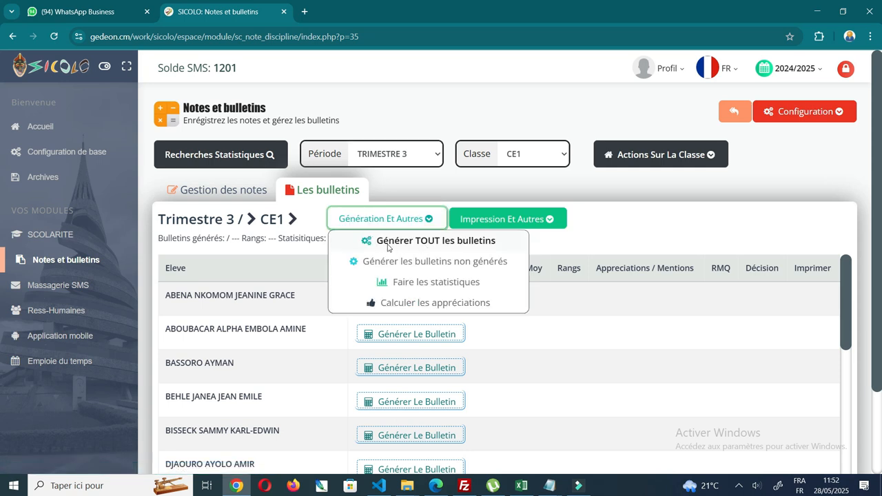
pyautogui.click(427, 241)
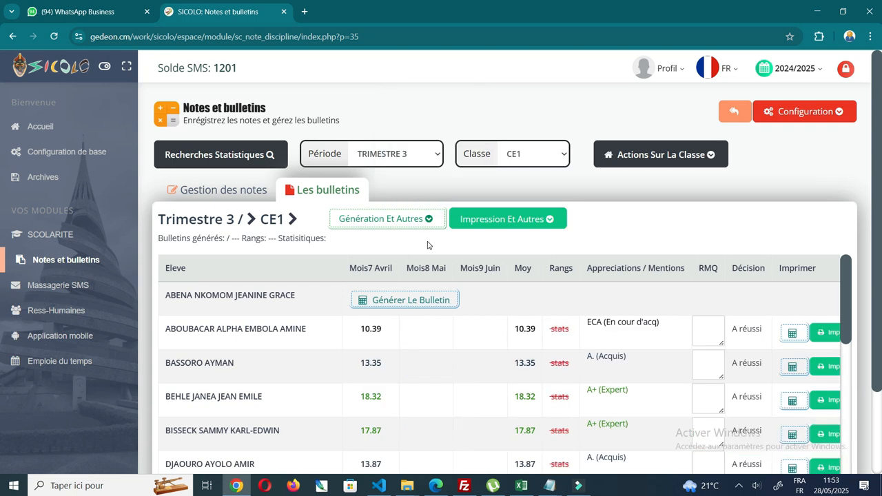
# Step: Compute the Trimestre 3 statistics for class CE1 and check the students' ranks in the list
pyautogui.scroll(-1, 461, 367)
pyautogui.scroll(-2, 461, 367)
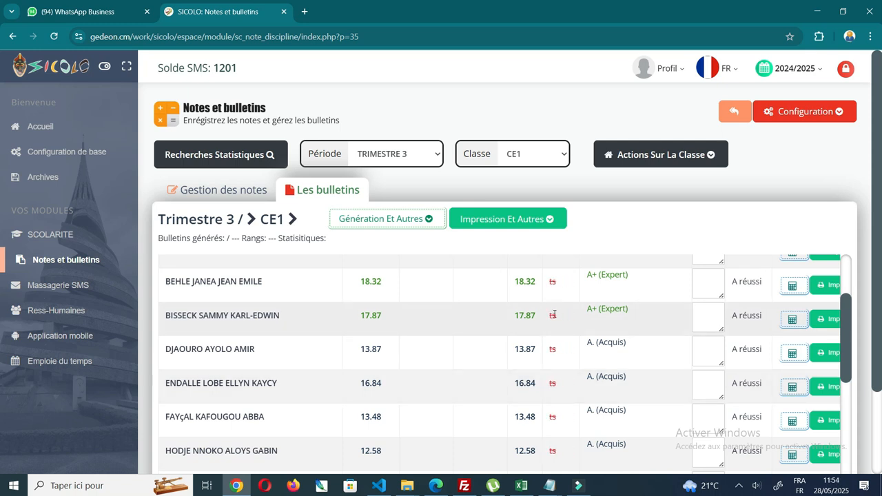
pyautogui.scroll(2, 553, 317)
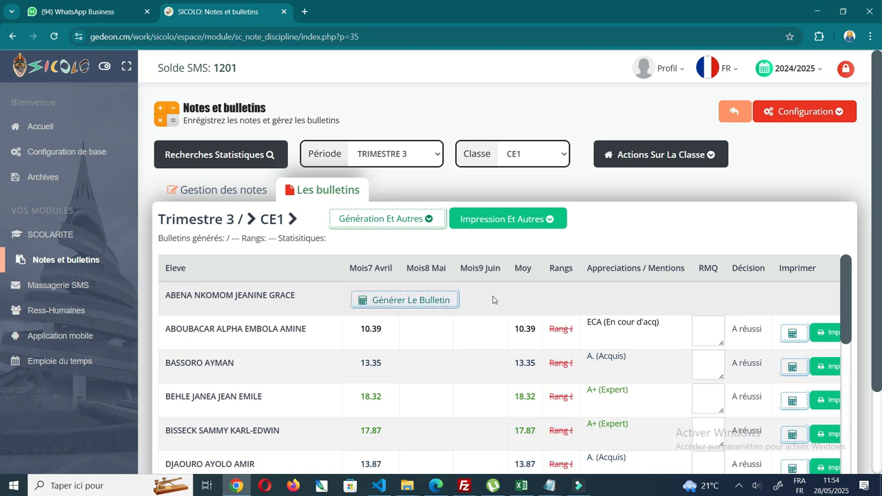
pyautogui.click(420, 221)
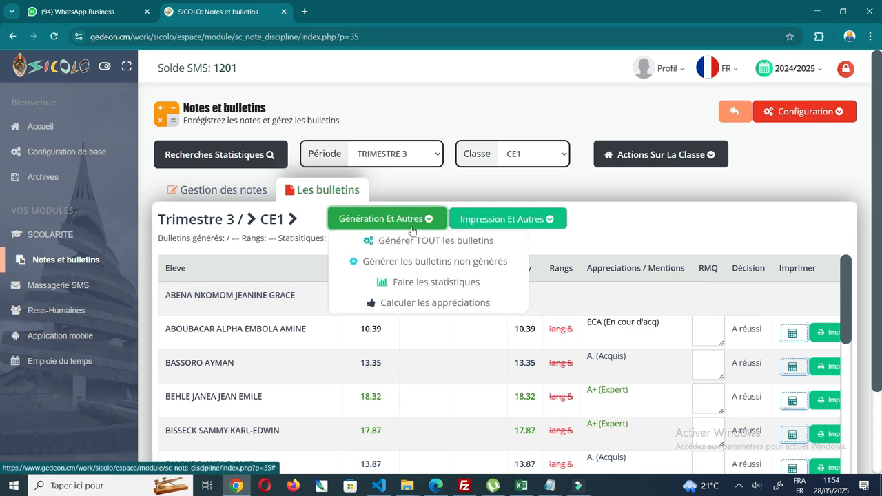
pyautogui.click(433, 283)
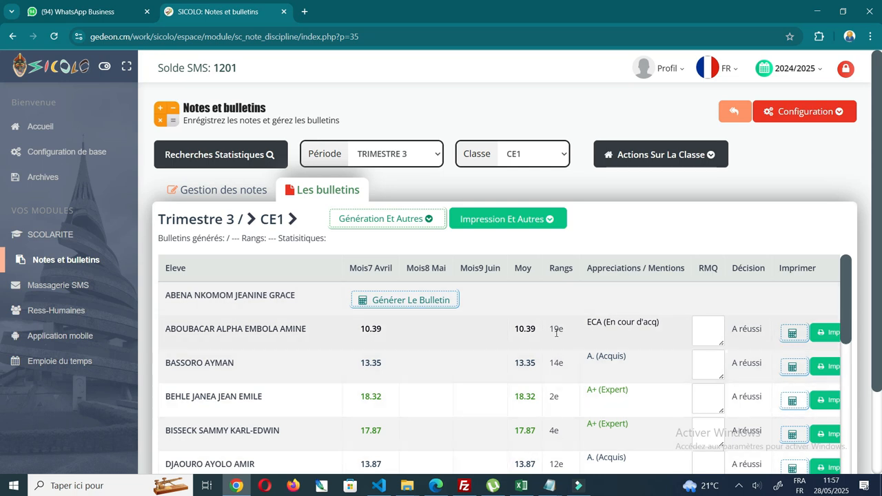
pyautogui.scroll(-5, 556, 352)
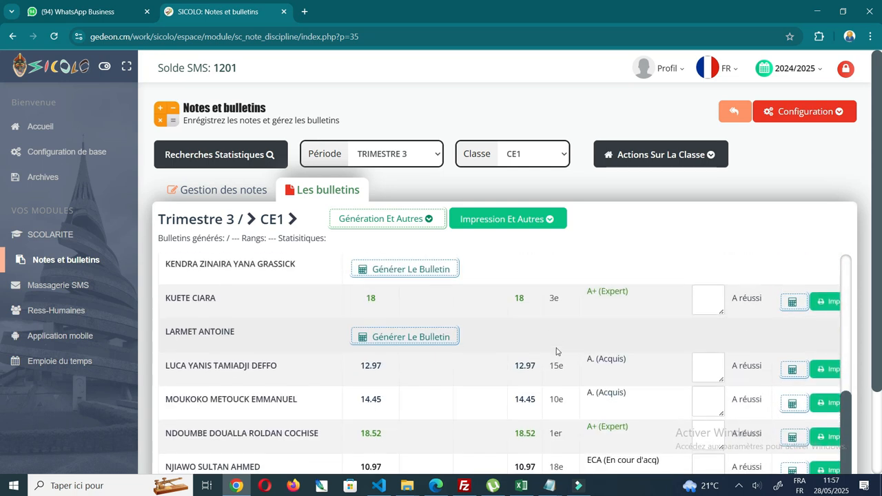
pyautogui.scroll(3, 557, 352)
pyautogui.scroll(3, 556, 352)
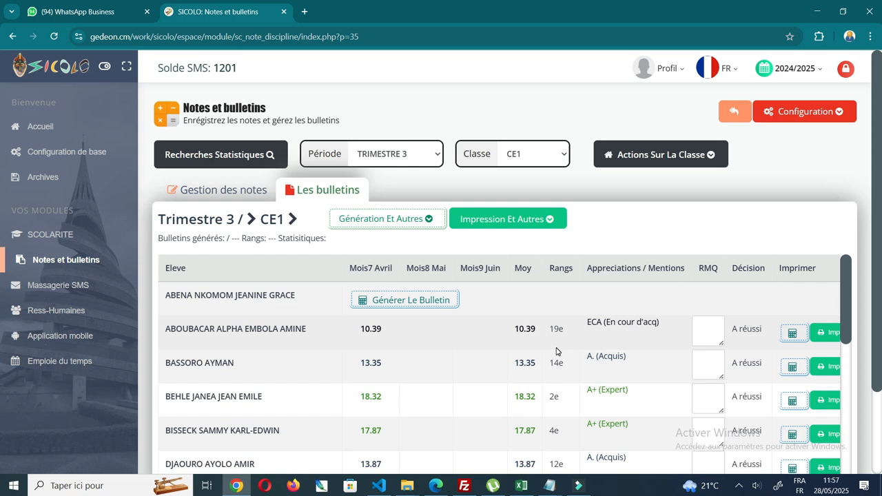
# Step: Switch the period to 2024/2025 and compute the annual statistics for class CE1
pyautogui.click(413, 154)
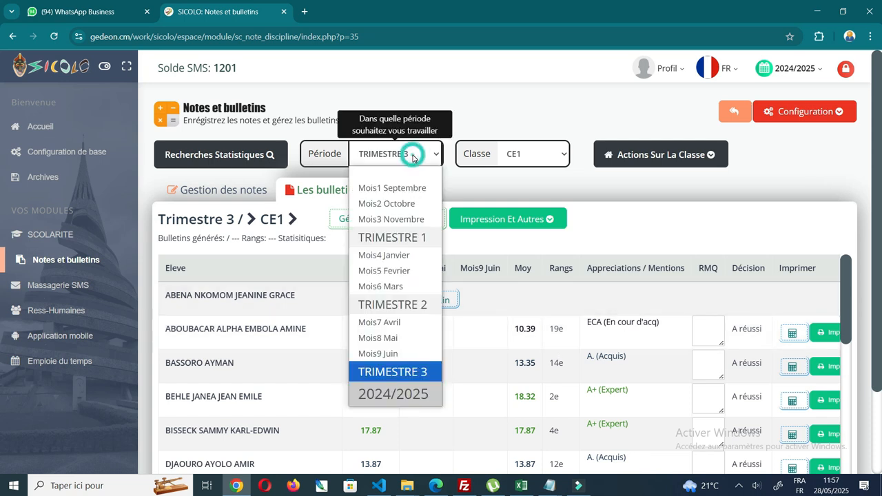
pyautogui.click(420, 395)
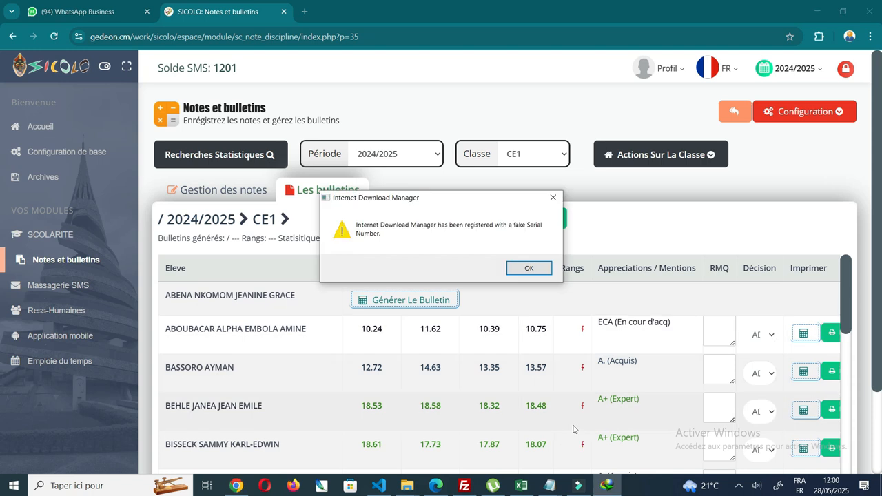
pyautogui.click(553, 197)
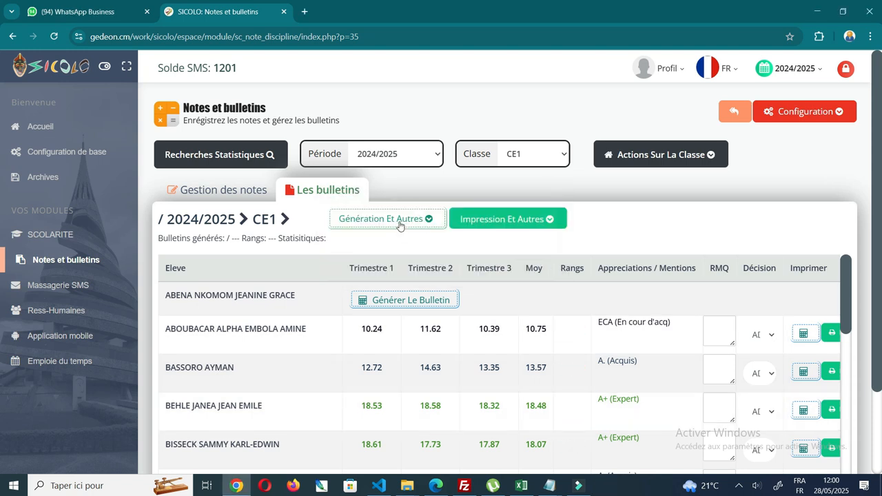
pyautogui.click(424, 221)
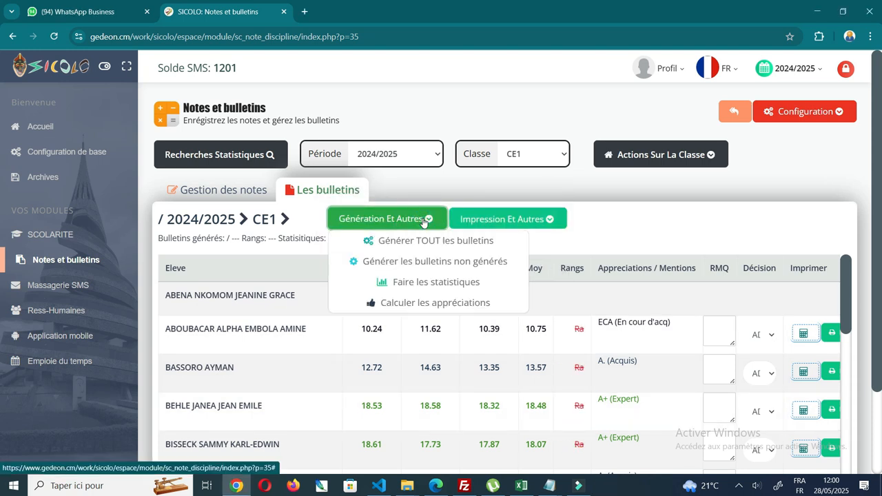
pyautogui.click(442, 282)
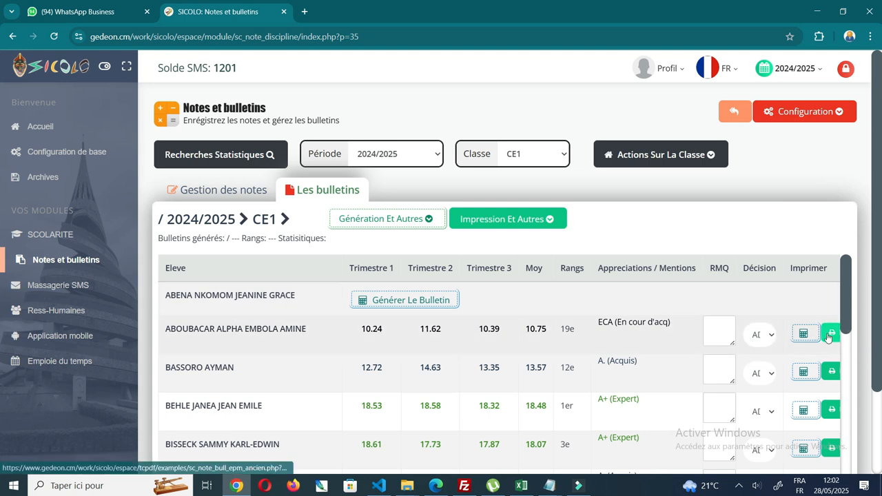
# Step: Collapse the side navigation and batch print the CE1 annual report cards from 1 to 3
pyautogui.click(104, 67)
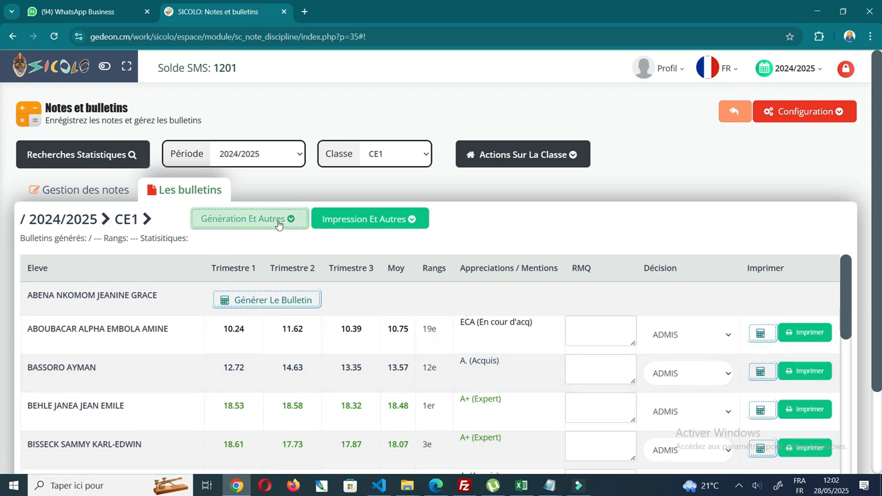
pyautogui.click(370, 219)
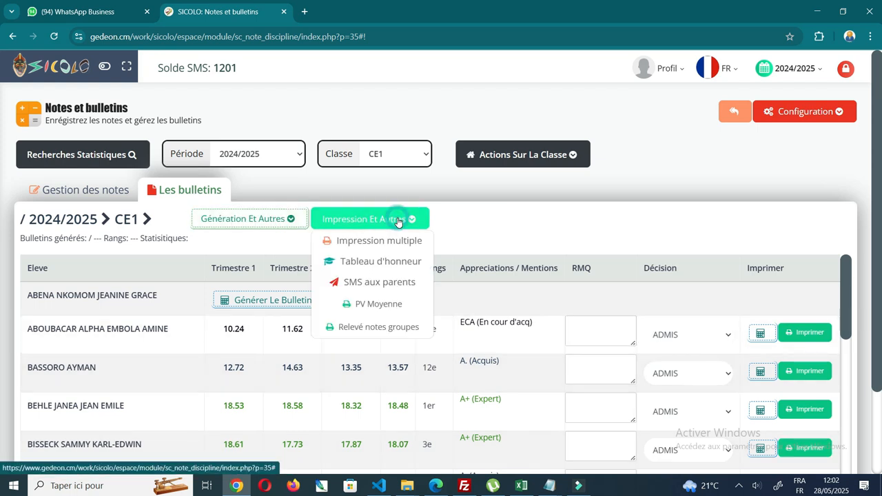
pyautogui.click(370, 245)
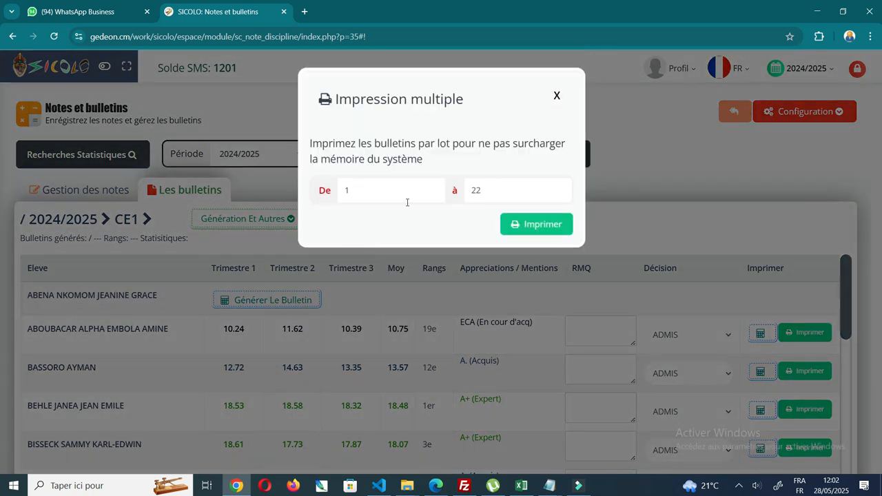
pyautogui.click(354, 186)
pyautogui.click(526, 188)
pyautogui.doubleClick(488, 191)
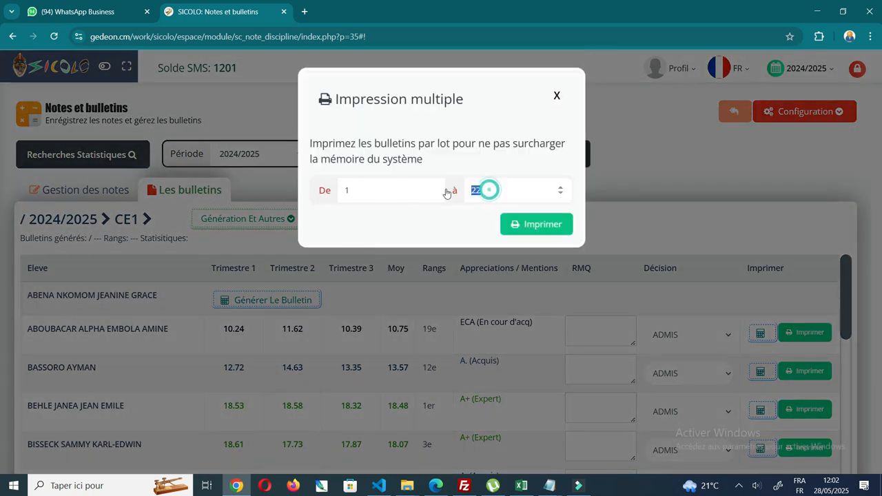
pyautogui.write('3')
pyautogui.click(542, 224)
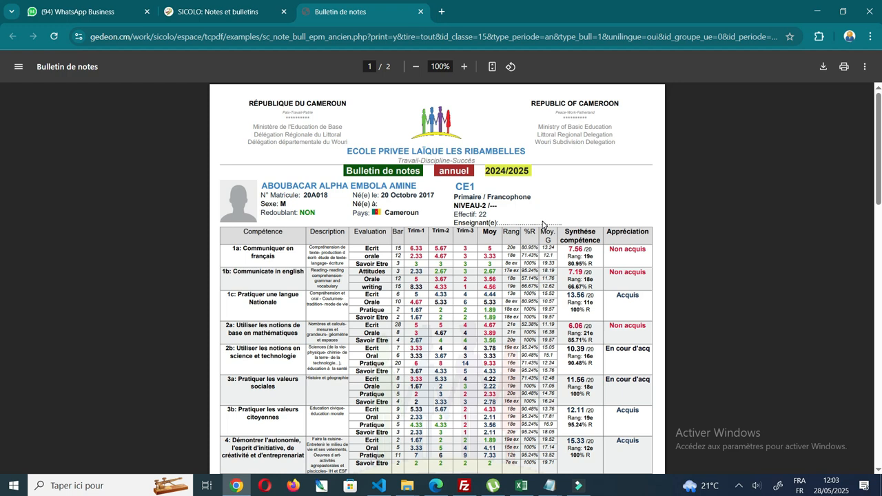
# Step: Examine both pages of the annual report card PDF, including the marks, ranks and appreciations per competence
pyautogui.scroll(-10, 525, 232)
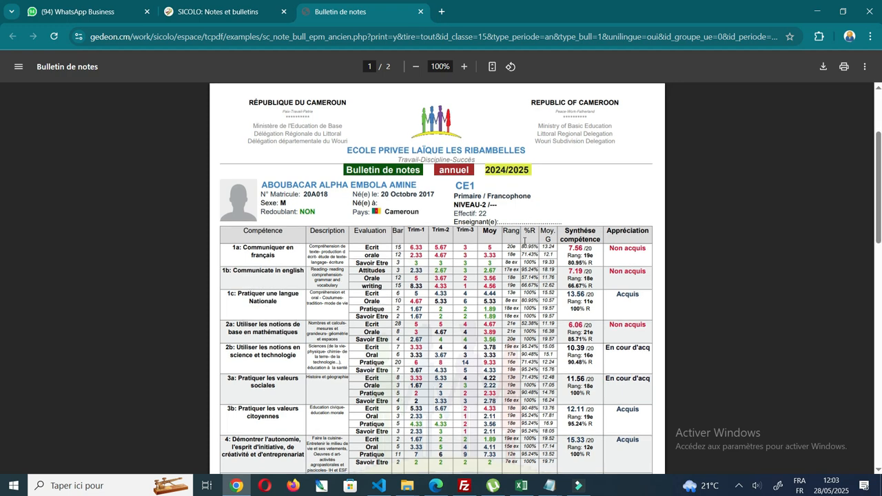
pyautogui.scroll(-6, 525, 240)
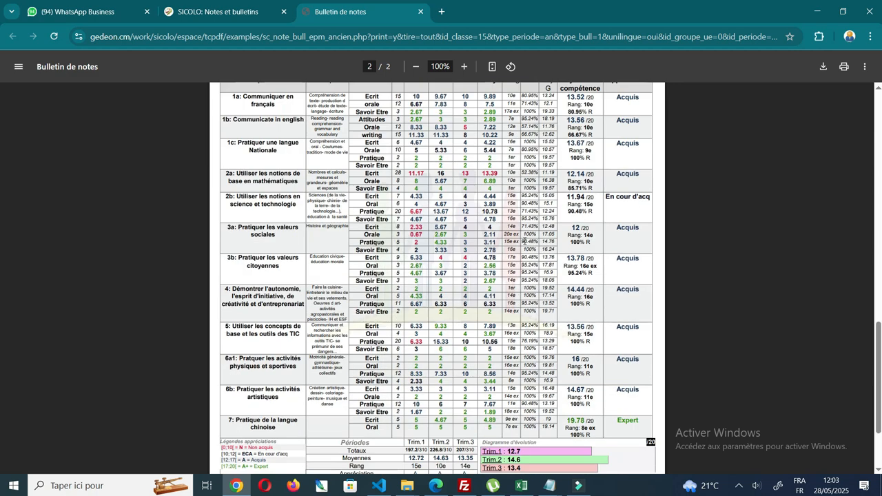
pyautogui.scroll(3, 525, 241)
pyautogui.scroll(8, 525, 242)
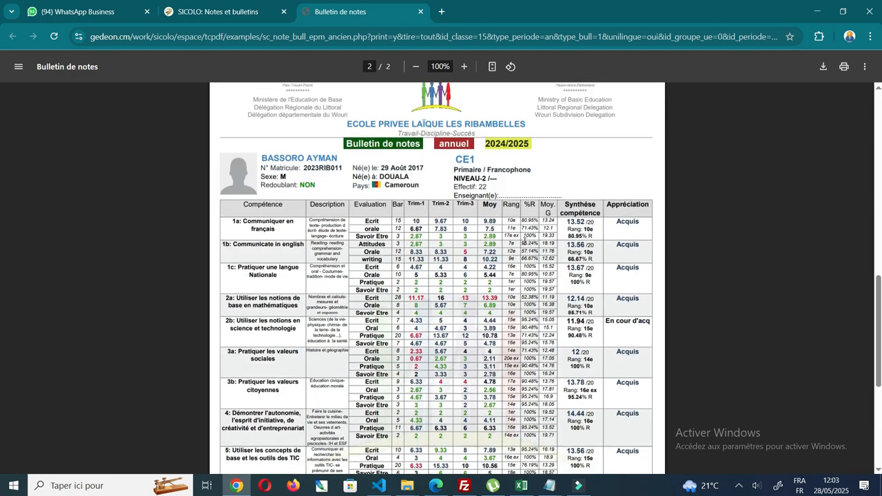
pyautogui.scroll(4, 526, 241)
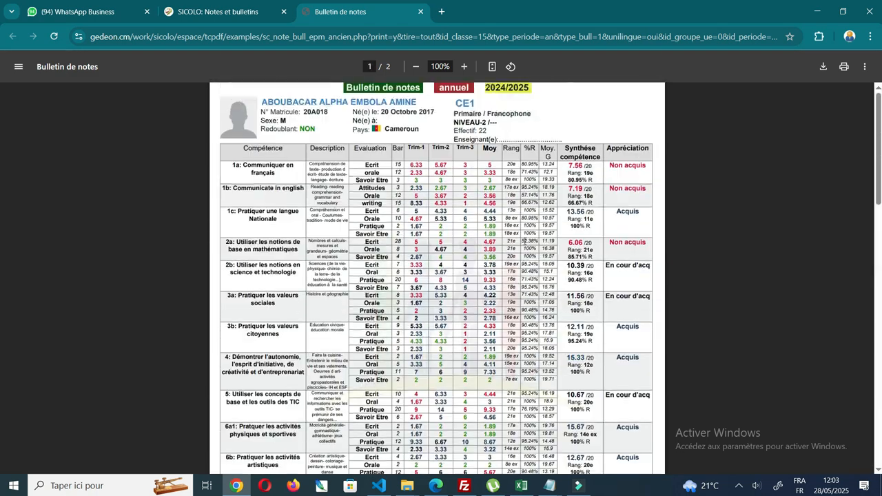